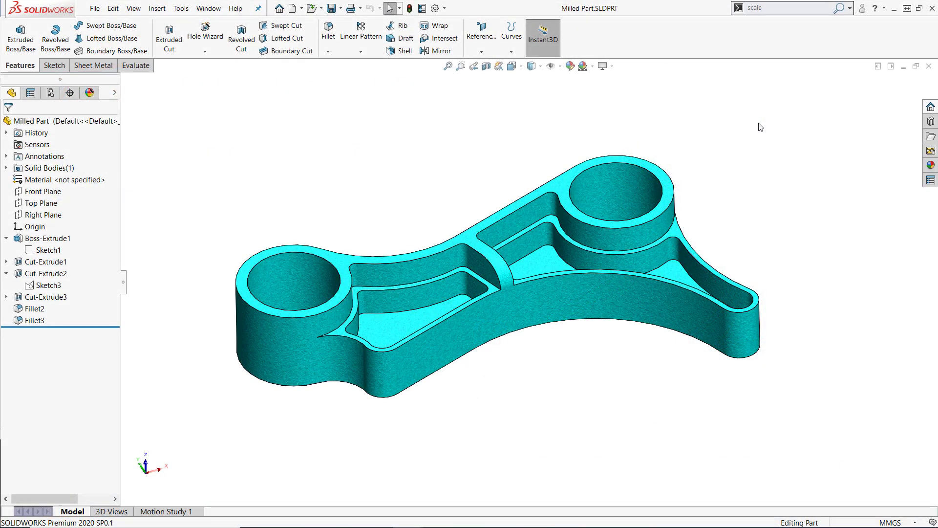
Look around the milled part, checking front and isometric views.
{"action": "key", "text": "Left"}
{"action": "key", "text": "Left"}
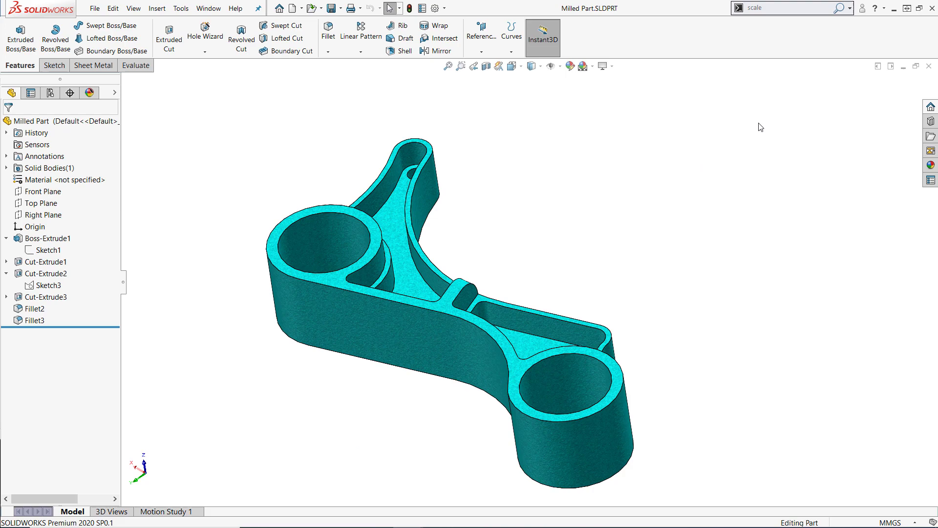
{"action": "key", "text": "ctrl+1"}
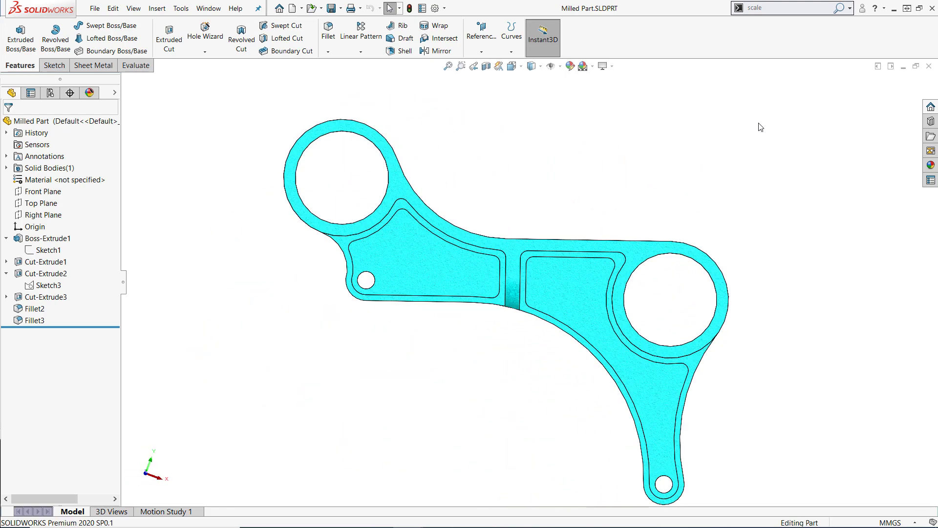
{"action": "key", "text": "ctrl+7"}
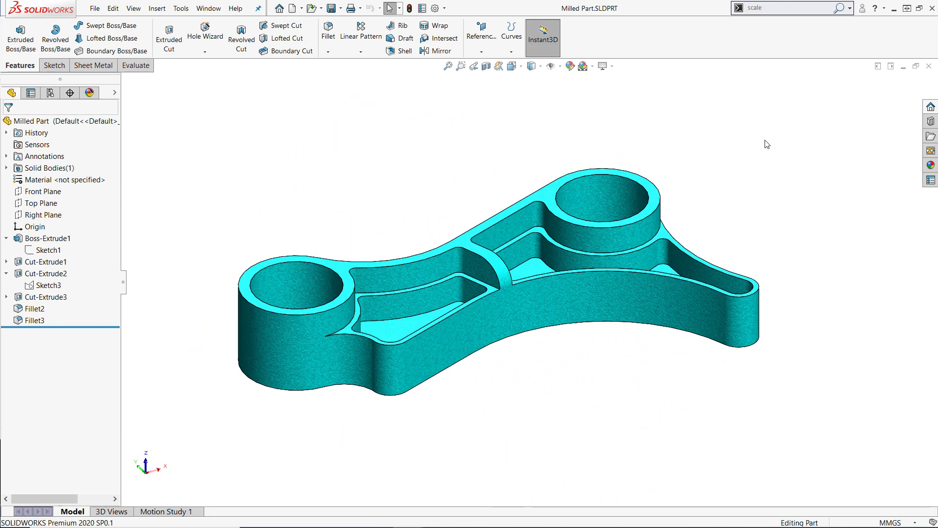
{"action": "key", "text": "Escape"}
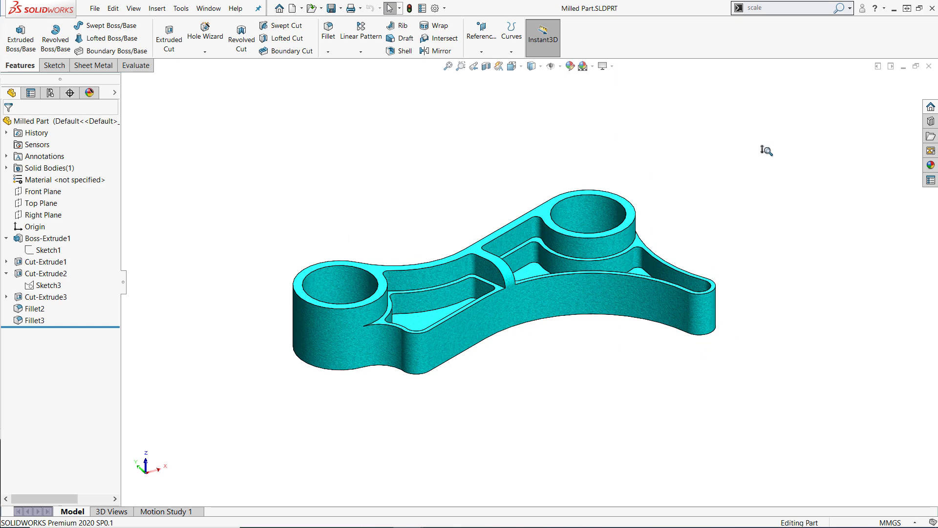
Confirm the part stays in MMGS units, then select Sketch1 to show its dimensions.
{"action": "left_click", "coordinate": [915, 522]}
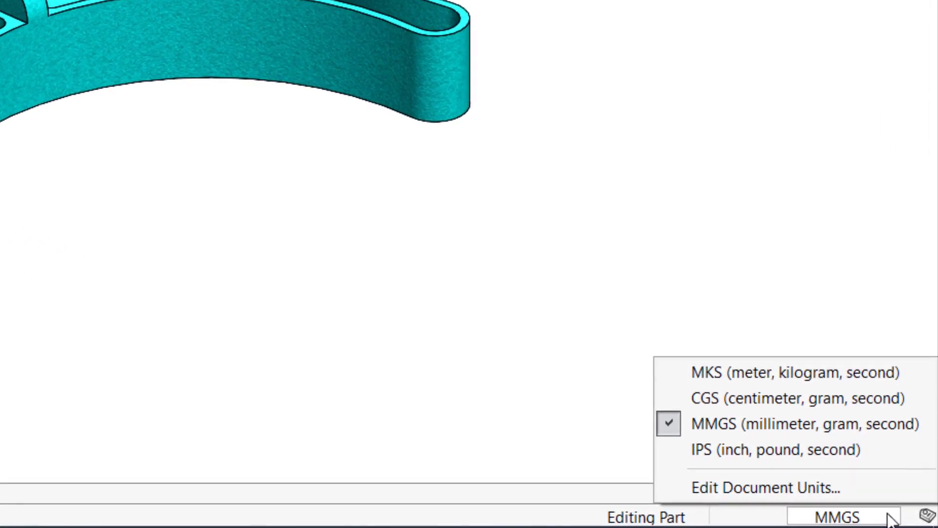
{"action": "left_click", "coordinate": [890, 519]}
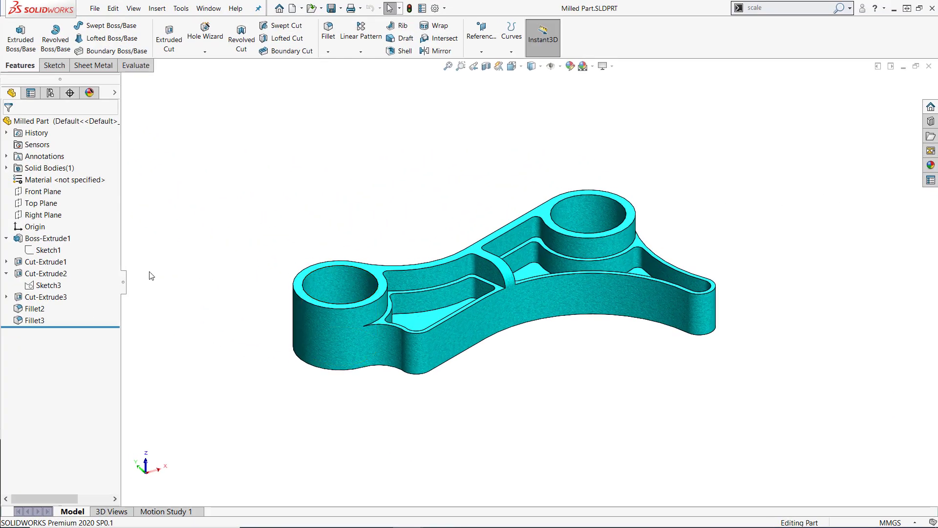
{"action": "left_click", "coordinate": [53, 252]}
{"action": "left_click", "coordinate": [61, 221]}
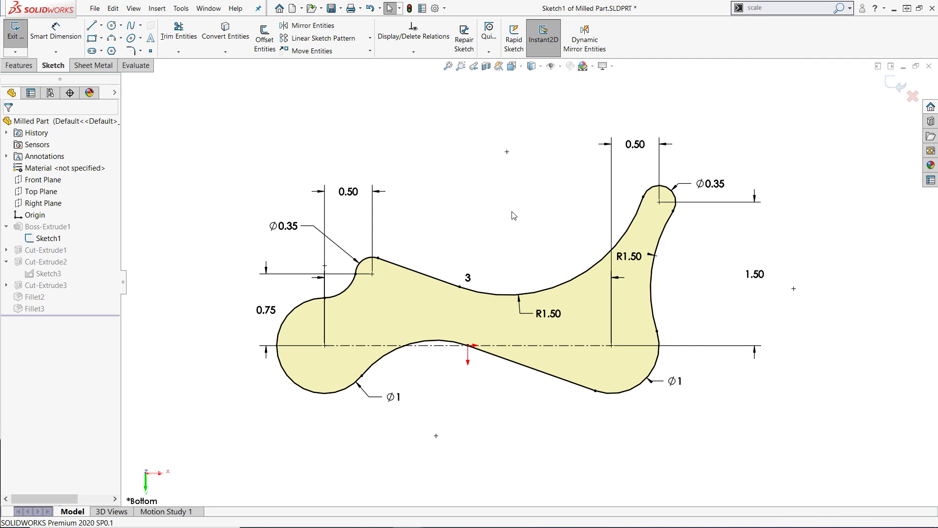
{"action": "key", "text": "ctrl+b"}
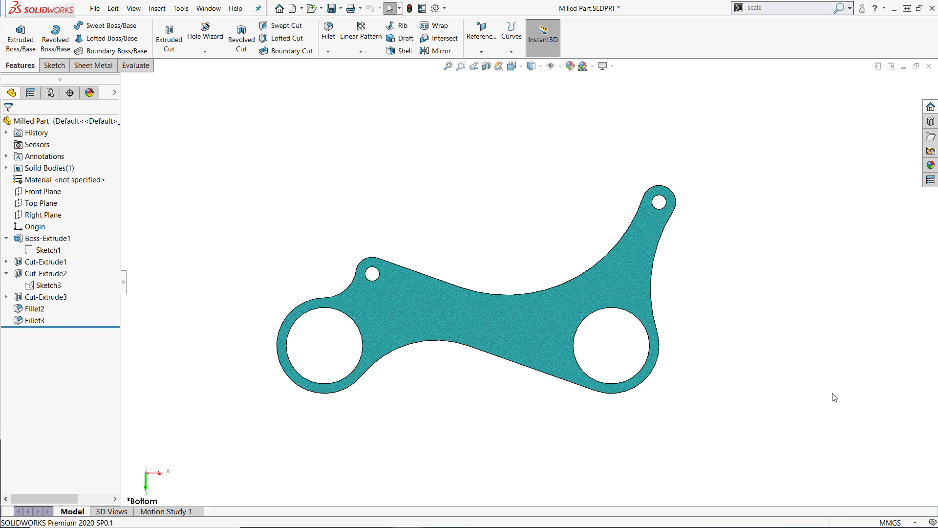
{"action": "left_click", "coordinate": [904, 522]}
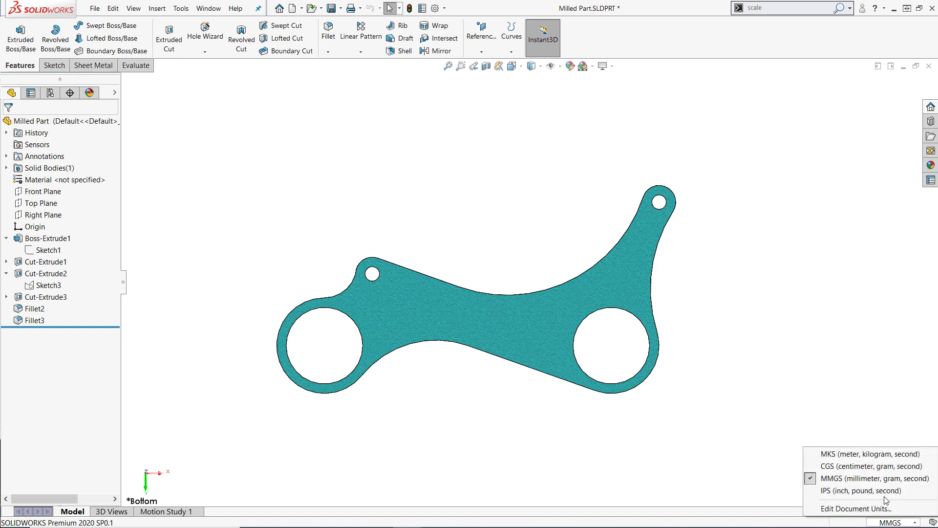
{"action": "left_click", "coordinate": [860, 490]}
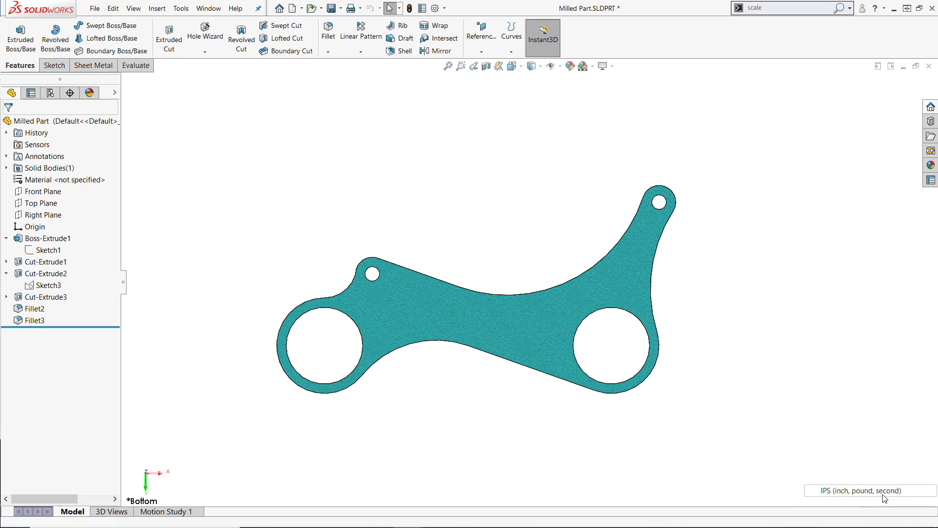
{"action": "left_click", "coordinate": [53, 250]}
{"action": "left_click", "coordinate": [63, 216]}
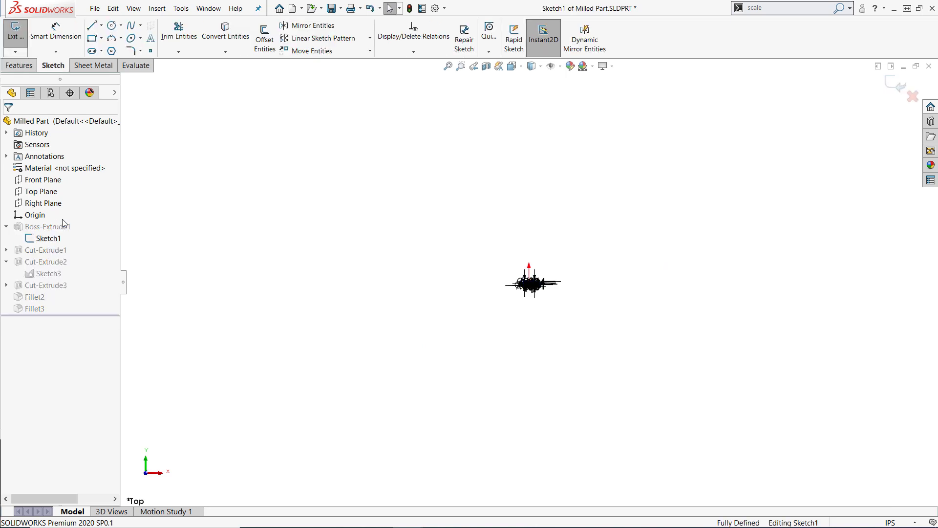
{"action": "key", "text": "f"}
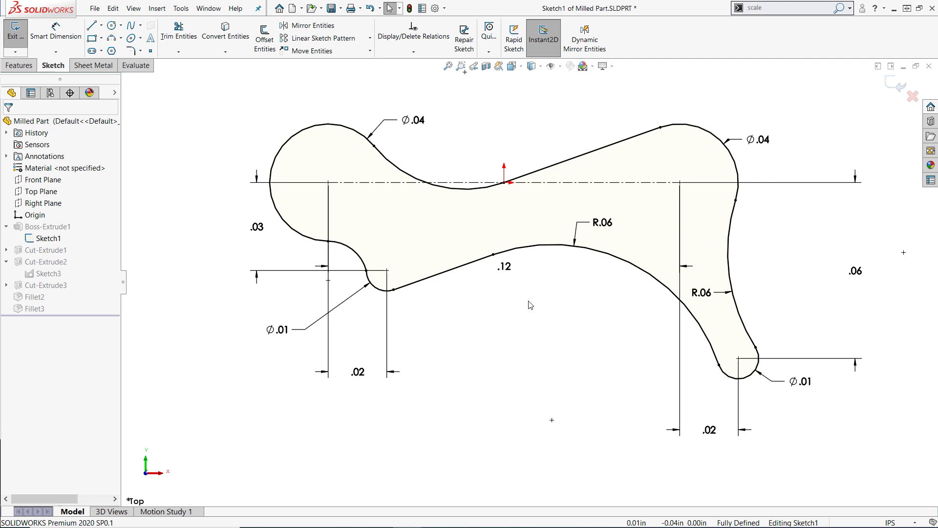
{"action": "left_click", "coordinate": [892, 522]}
Keep millimeter units, exit the sketch and tilt the part into a 3-D view.
{"action": "left_click", "coordinate": [874, 478]}
{"action": "key", "text": "ctrl+b"}
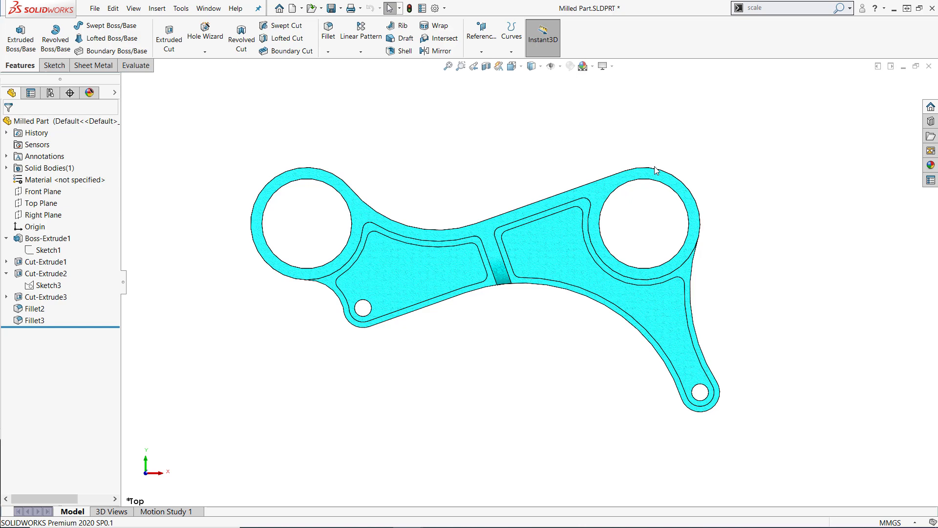
{"action": "middle_click_drag", "start_coordinate": [733, 250], "coordinate": [740, 117]}
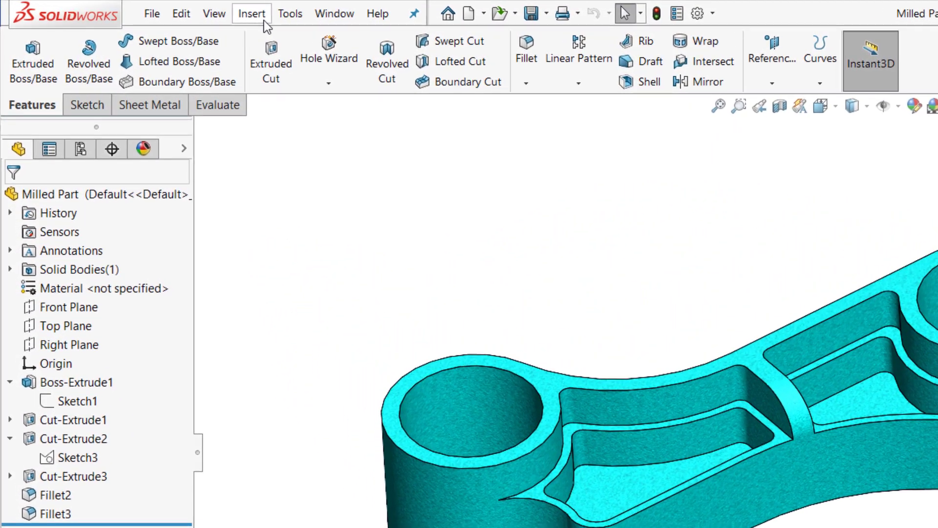
Insert a Scale feature on the part, scaling about the centroid.
{"action": "left_click", "coordinate": [255, 14]}
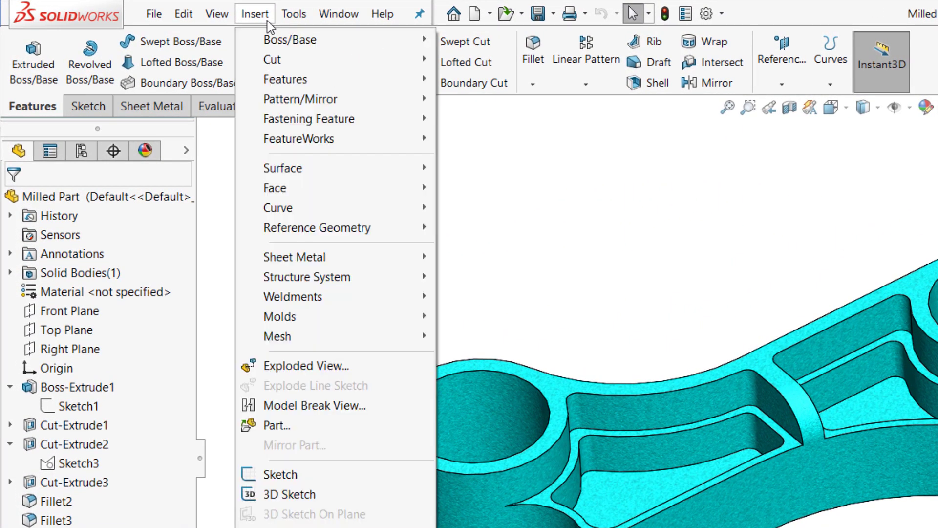
{"action": "mouse_move", "coordinate": [332, 79]}
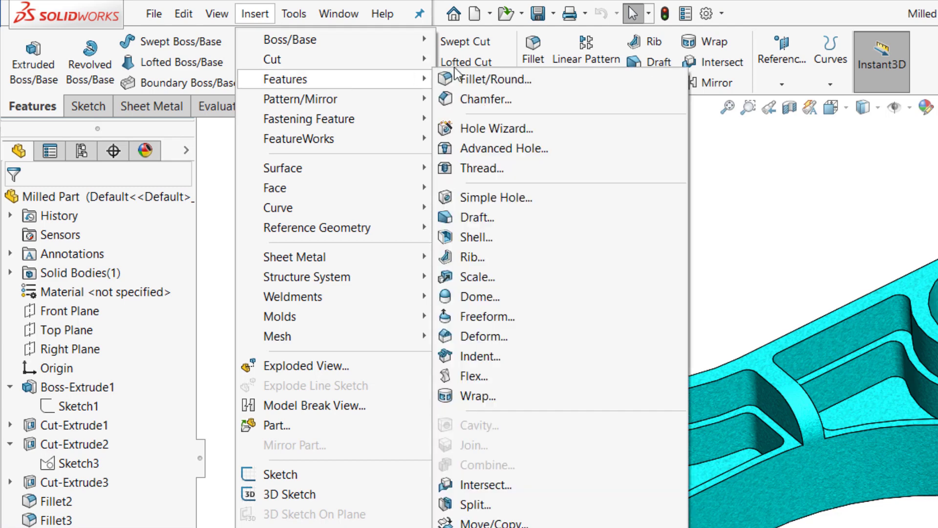
{"action": "left_click", "coordinate": [525, 277]}
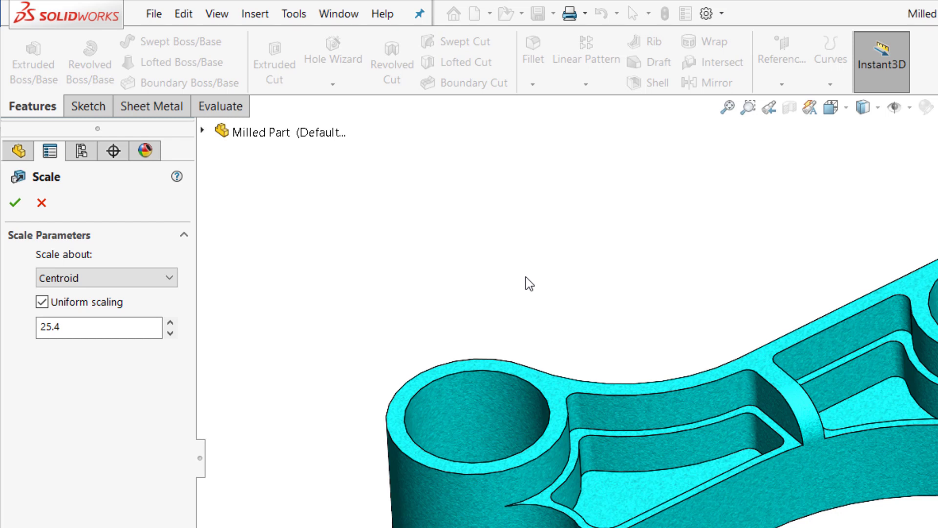
{"action": "left_click", "coordinate": [170, 279]}
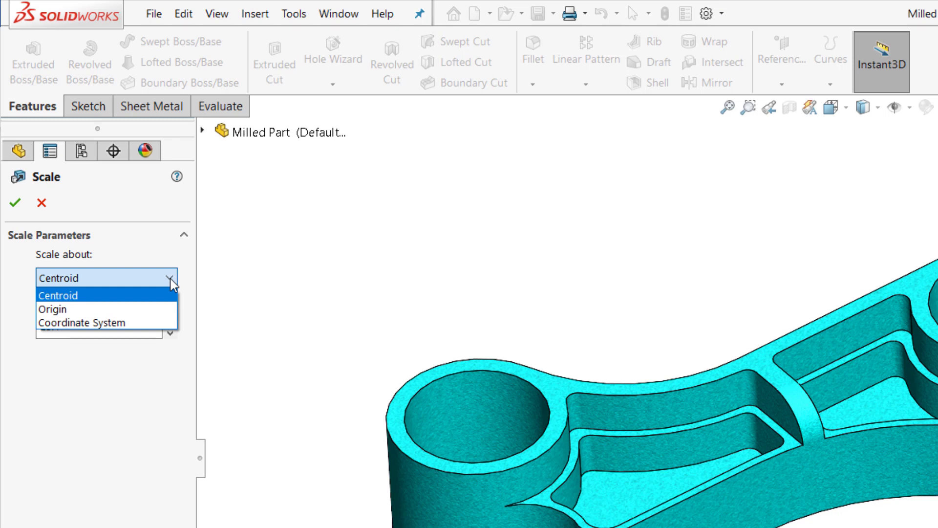
{"action": "left_click", "coordinate": [170, 277]}
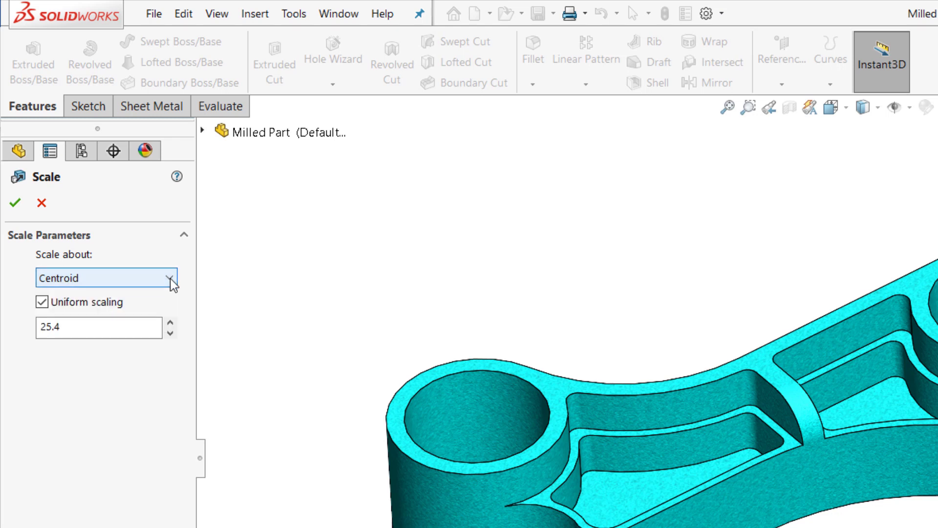
Set uniform scaling with a 25.4 factor and apply the Scale feature.
{"action": "left_click", "coordinate": [45, 301]}
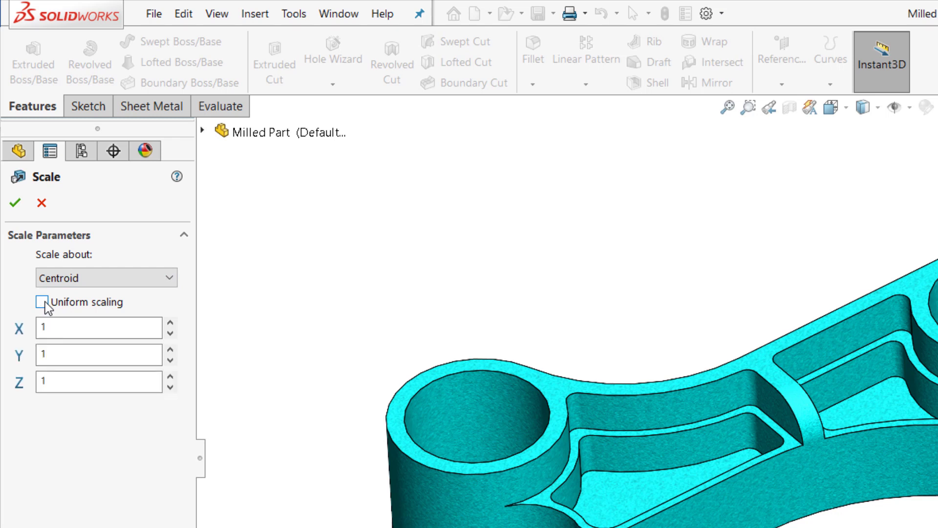
{"action": "left_click", "coordinate": [44, 301]}
{"action": "left_click", "coordinate": [84, 326]}
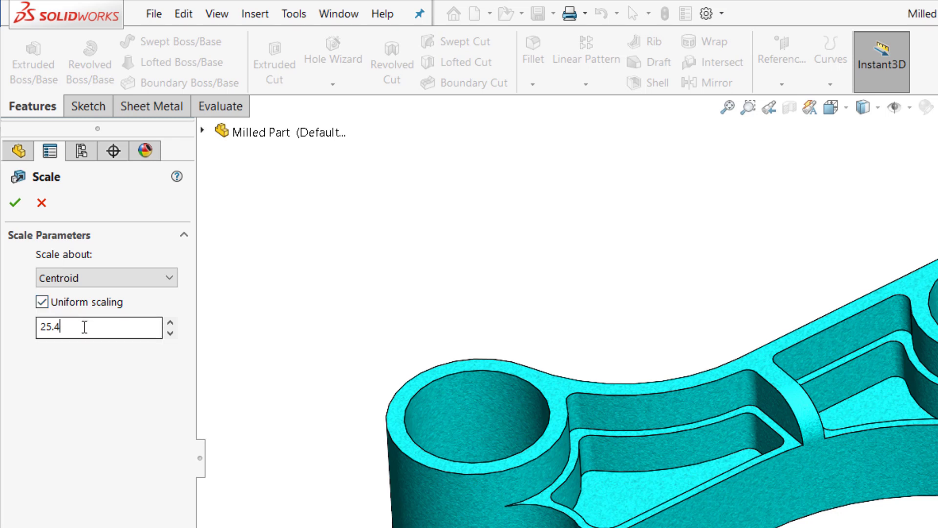
{"action": "left_click_drag", "start_coordinate": [59, 321], "coordinate": [36, 322]}
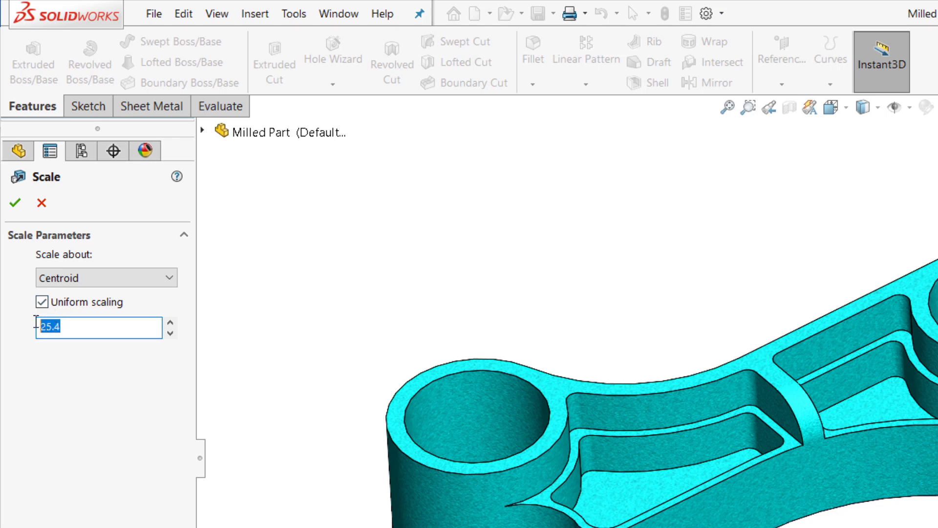
{"action": "left_click", "coordinate": [33, 398]}
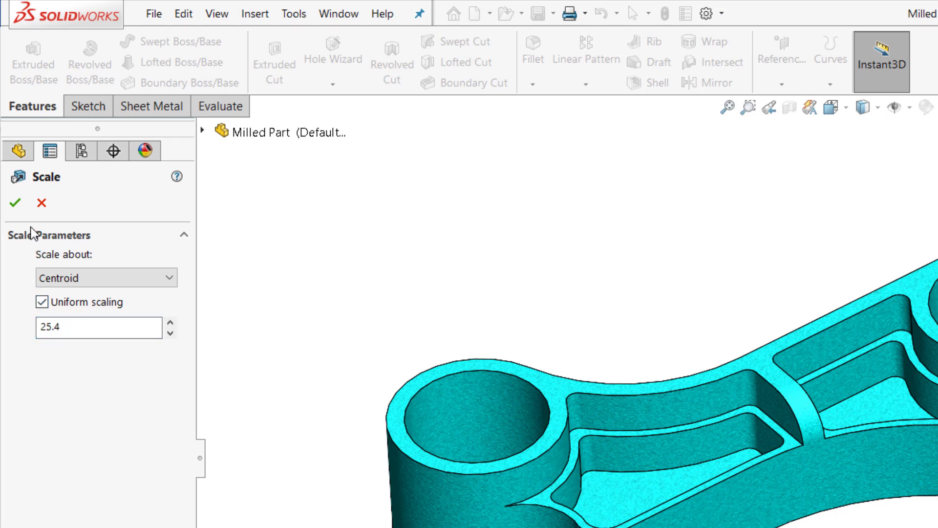
{"action": "left_click", "coordinate": [15, 202]}
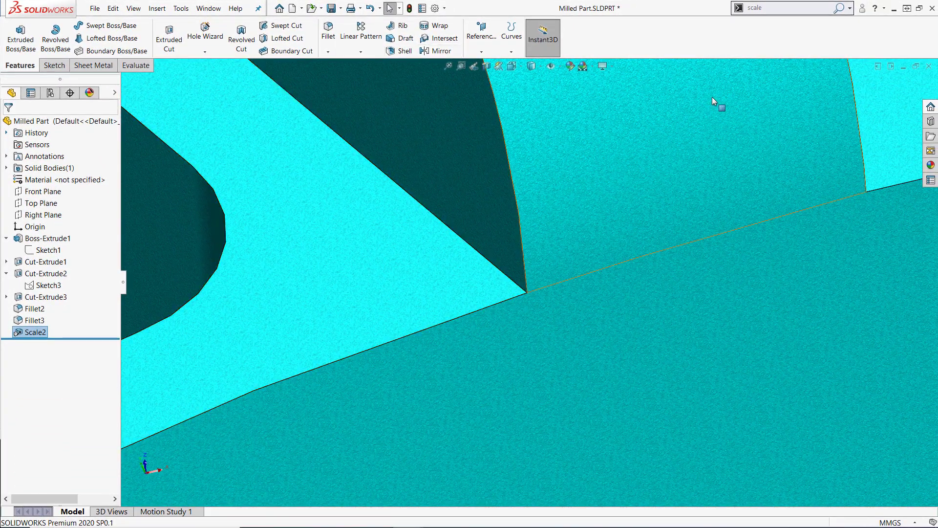
{"action": "scroll", "coordinate": [716, 117], "scroll_direction": "up", "scroll_amount": 6}
{"action": "scroll", "coordinate": [735, 240], "scroll_direction": "up", "scroll_amount": 3}
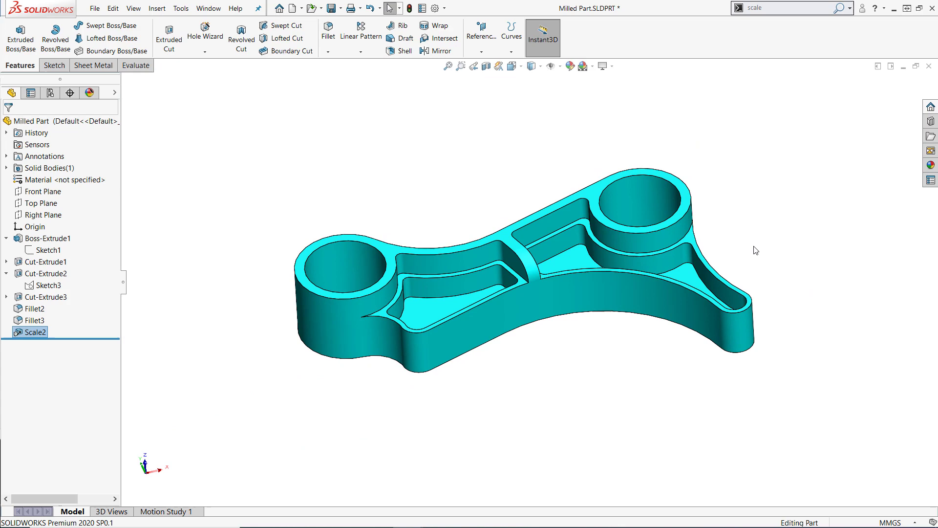
{"action": "middle_click_drag", "start_coordinate": [755, 249], "coordinate": [792, 236]}
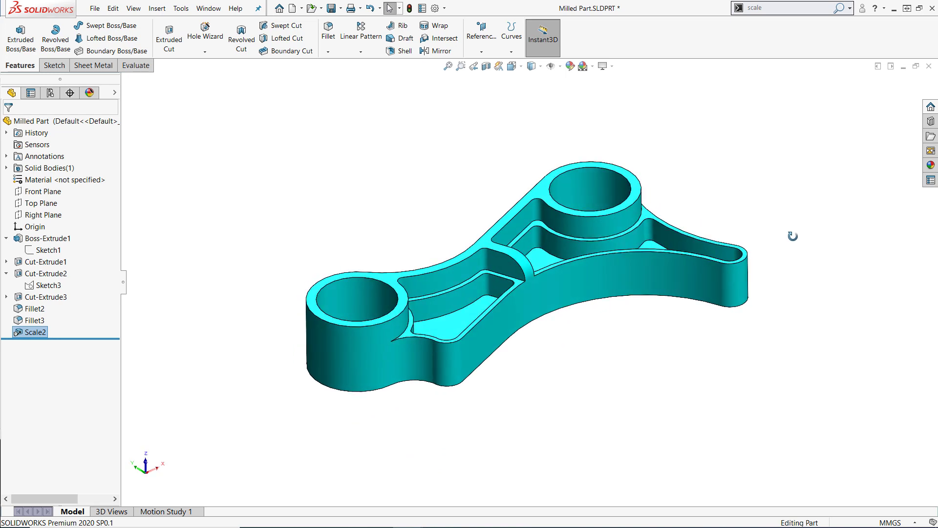
{"action": "mouse_move", "coordinate": [41, 259]}
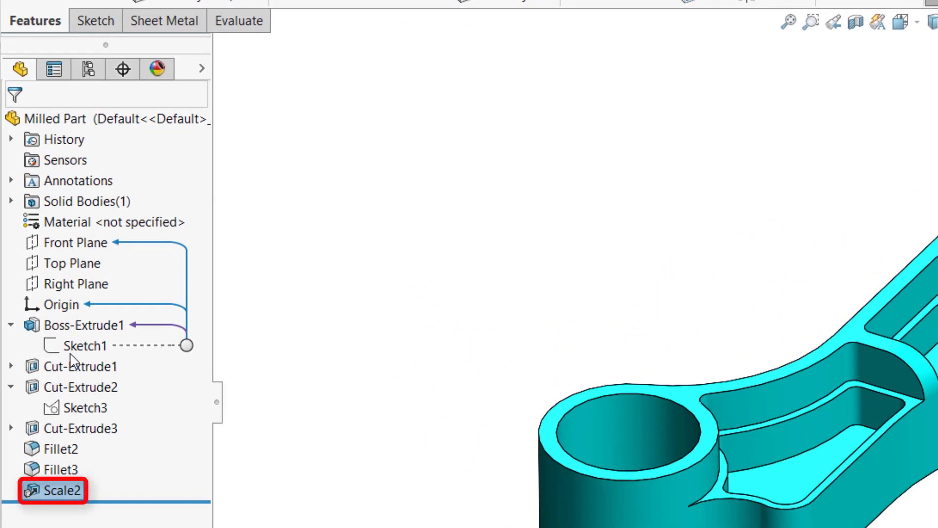
{"action": "left_click", "coordinate": [71, 355]}
{"action": "left_click", "coordinate": [85, 299]}
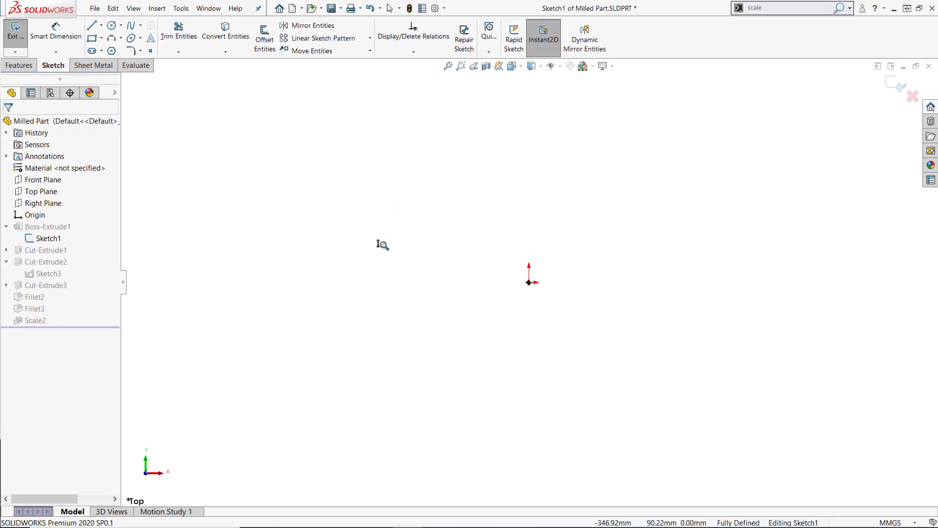
{"action": "key", "text": "f"}
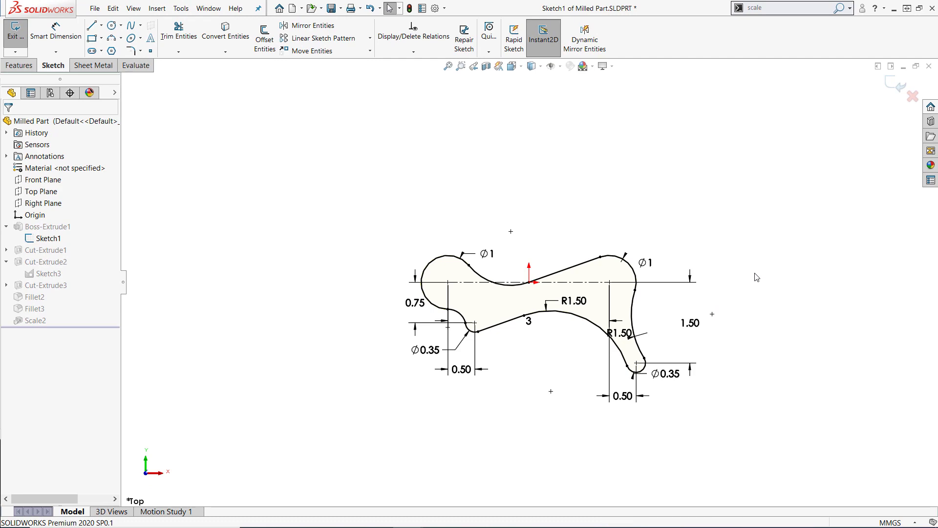
{"action": "key", "text": "ctrl+b"}
{"action": "key", "text": "f"}
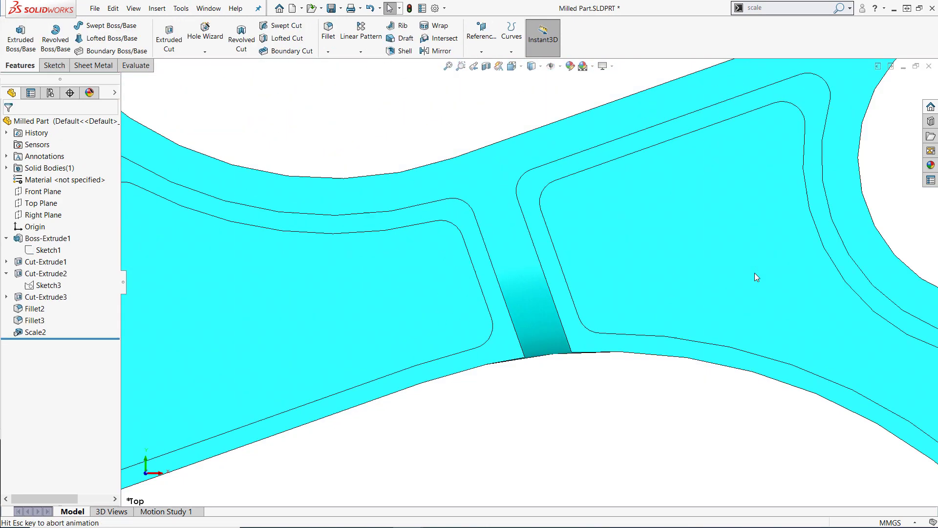
{"action": "mouse_move", "coordinate": [778, 415]}
{"action": "middle_mouse_down"}
{"action": "mouse_move", "coordinate": [778, 293]}
{"action": "mouse_move", "coordinate": [813, 176]}
{"action": "mouse_move", "coordinate": [762, 262]}
{"action": "middle_mouse_up"}
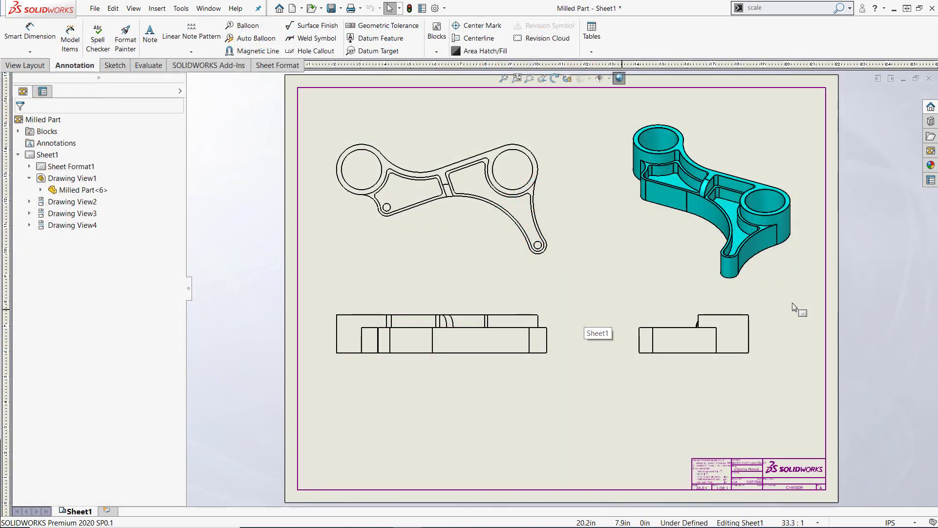
Insert the model's dimensions into the drawing, then undo them with Ctrl+Z.
{"action": "left_click", "coordinate": [76, 43]}
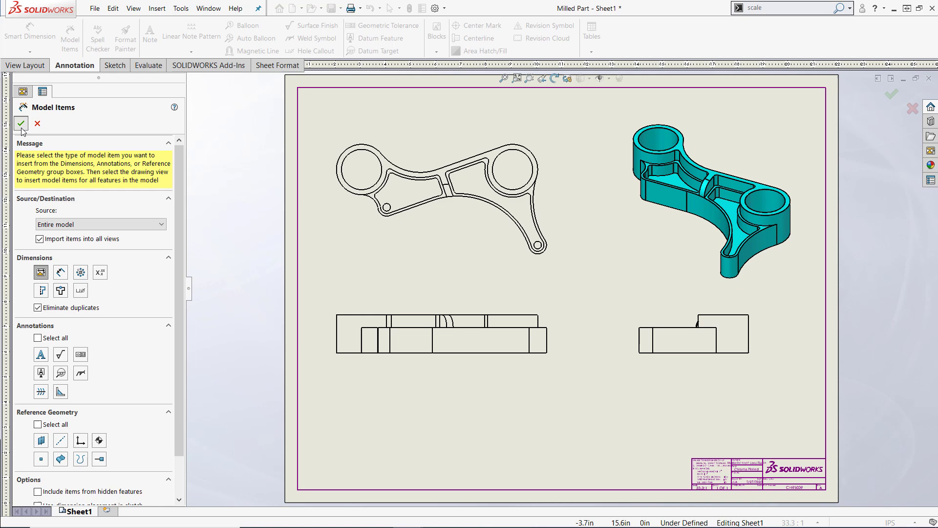
{"action": "key", "text": "Return"}
{"action": "scroll", "coordinate": [494, 190], "scroll_direction": "up", "scroll_amount": 5}
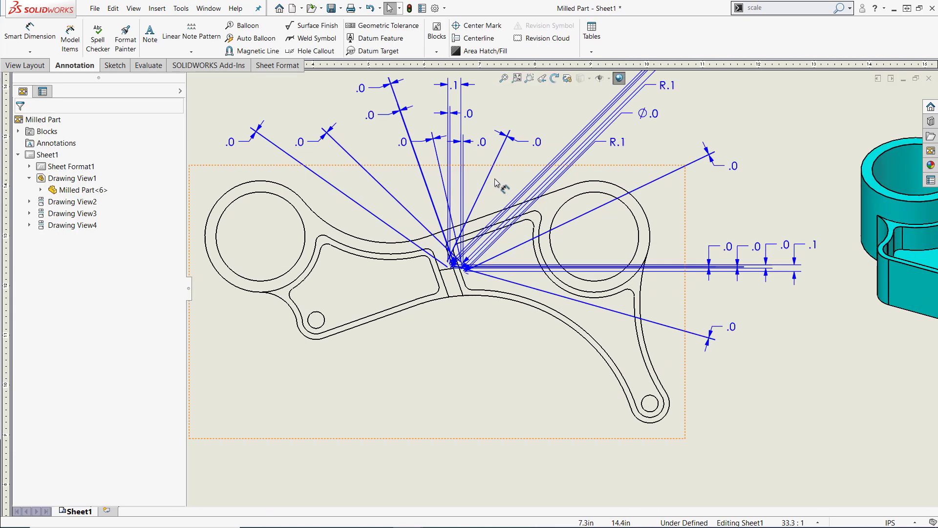
{"action": "scroll", "coordinate": [493, 190], "scroll_direction": "up", "scroll_amount": 2}
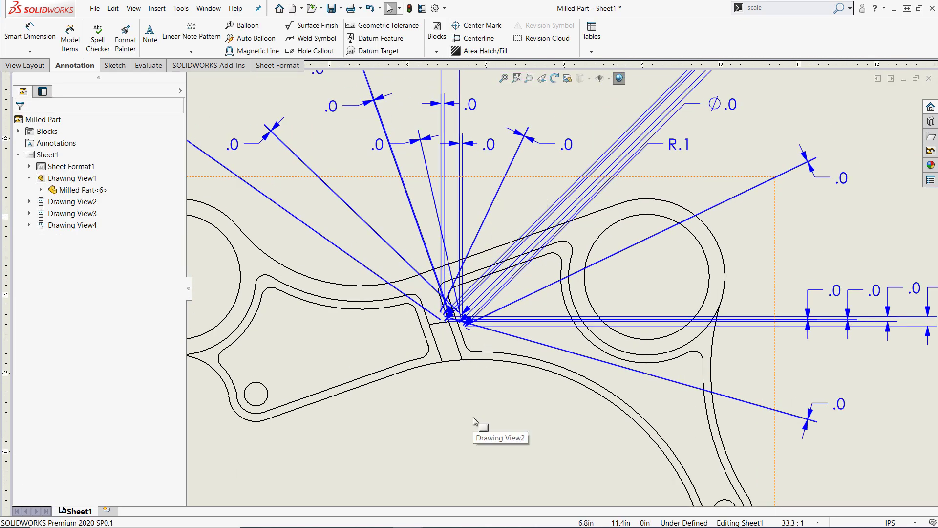
{"action": "key", "text": "f"}
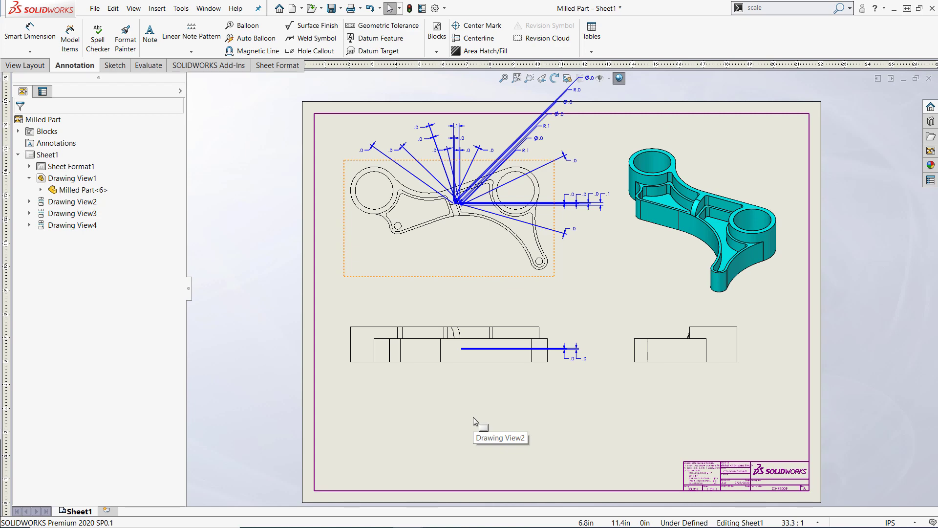
{"action": "key", "text": "ctrl+z"}
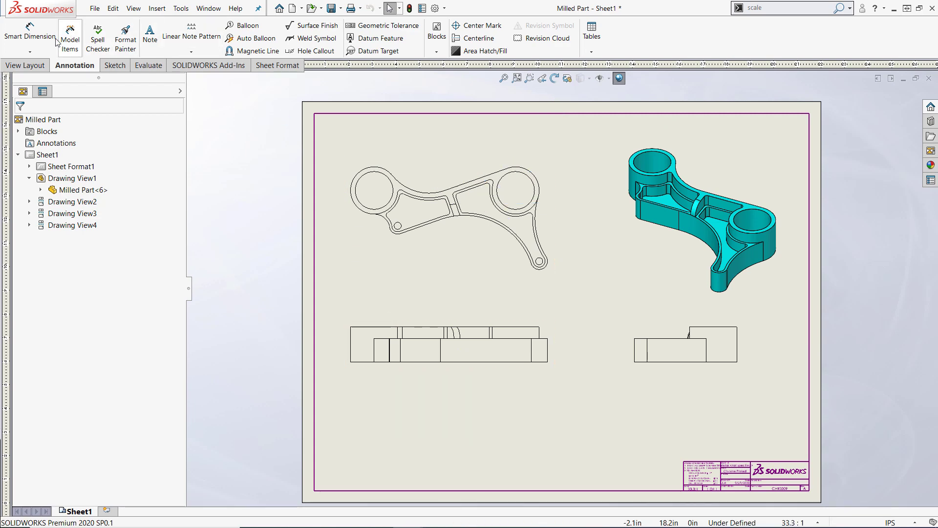
Smart-dimension the top view: R.5 end arc, ⌀.8 on both large holes, ⌀.2 small hole.
{"action": "left_click", "coordinate": [41, 44]}
{"action": "scroll", "coordinate": [404, 161], "scroll_direction": "up", "scroll_amount": 3}
{"action": "left_click", "coordinate": [335, 184]}
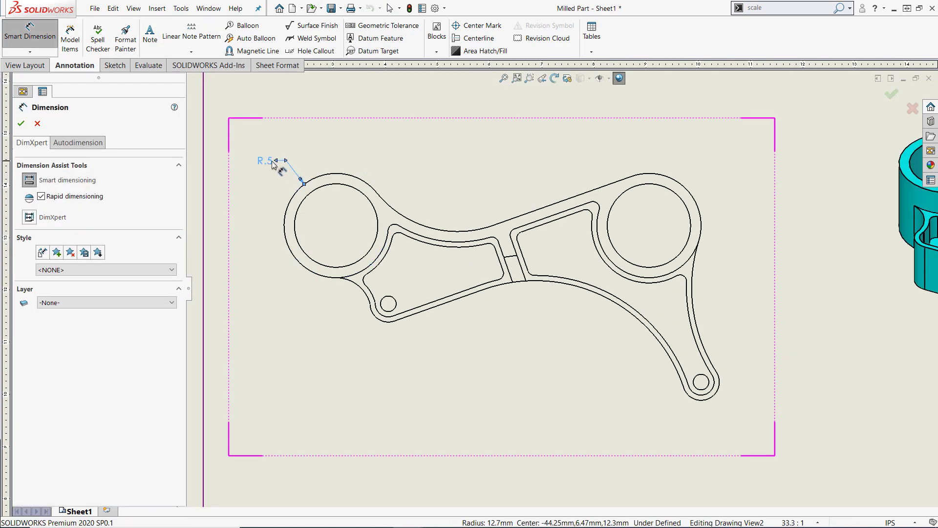
{"action": "left_click", "coordinate": [267, 160]}
{"action": "left_click", "coordinate": [426, 156]}
{"action": "left_click", "coordinate": [393, 313]}
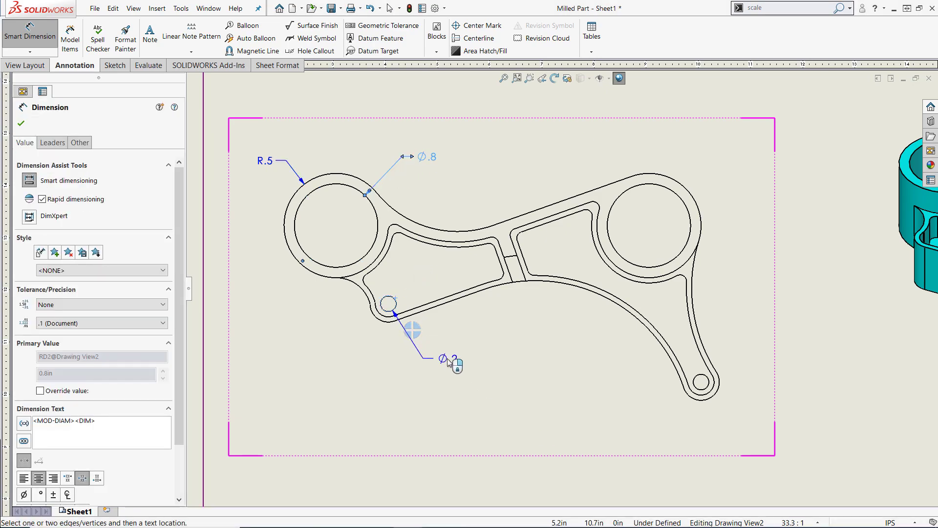
{"action": "left_click", "coordinate": [448, 359]}
{"action": "left_click", "coordinate": [689, 251]}
{"action": "left_click", "coordinate": [755, 149]}
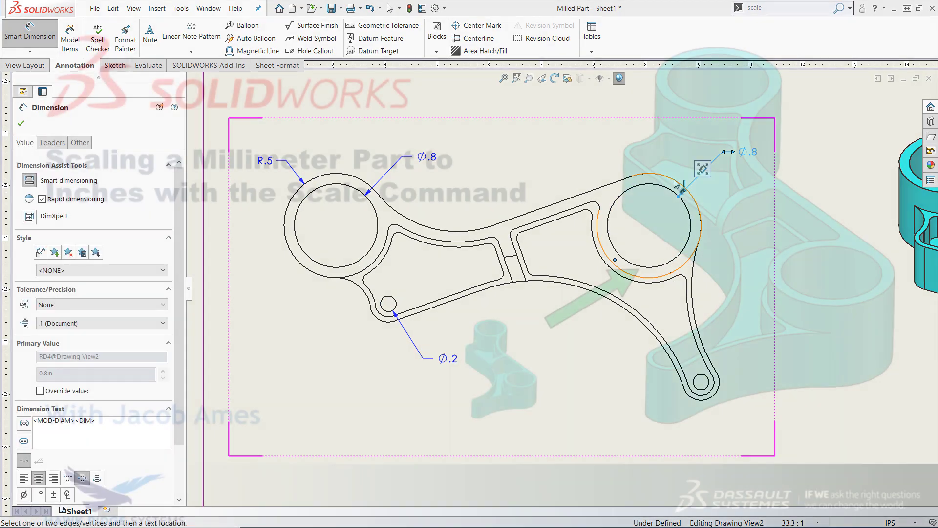